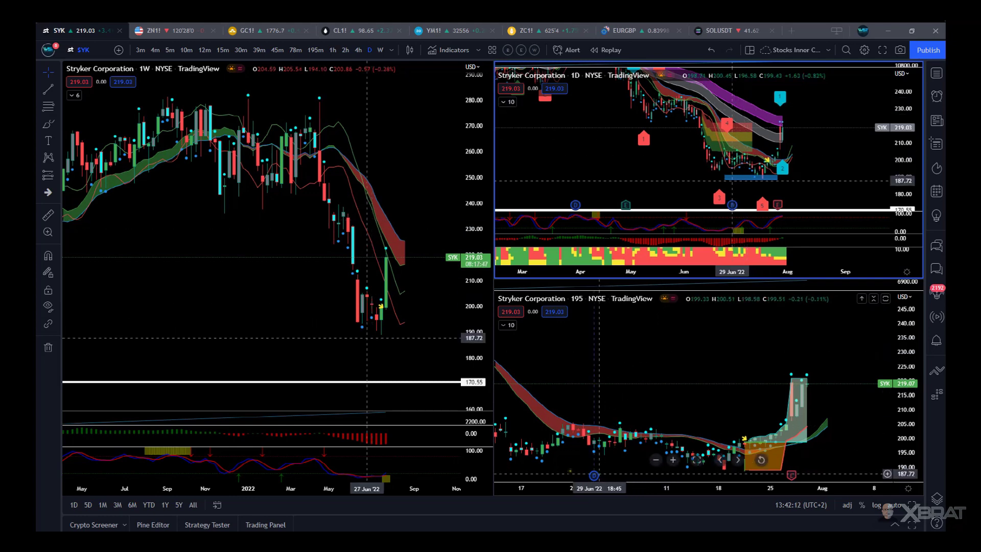
# - Nudge the horizontal line near 170, then maximize the weekly SYK chart
pyautogui.moveTo(335, 385); pyautogui.dragTo(277, 385)
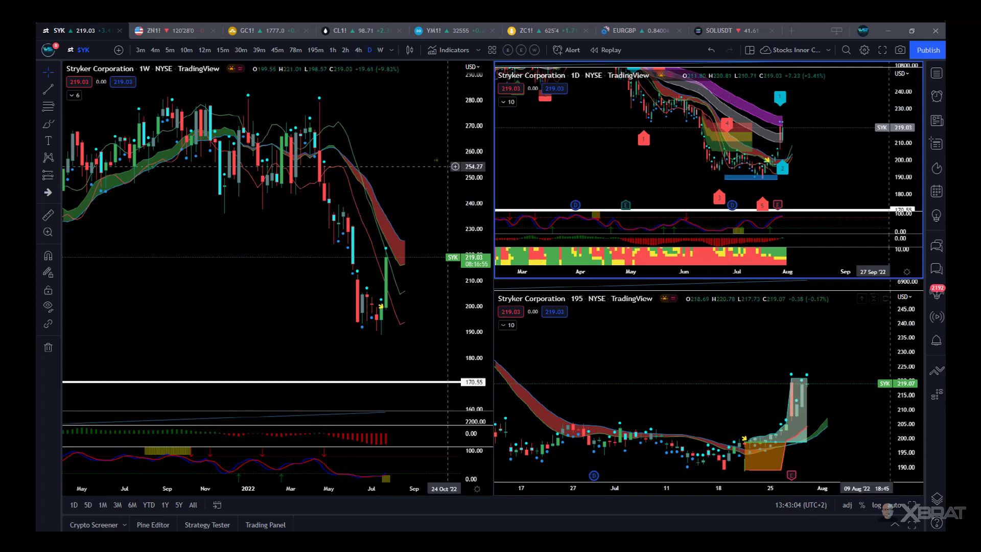
pyautogui.click(420, 158)
pyautogui.click(911, 506)
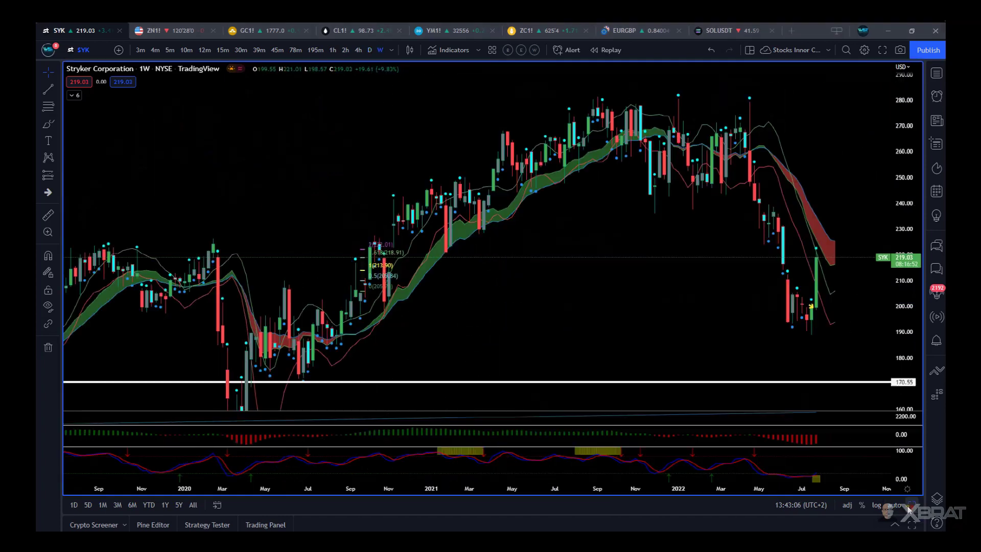
# - Pan the weekly chart to 2021 onward with wider bars, then restore the three-chart layout
pyautogui.moveTo(679, 340); pyautogui.dragTo(594, 325)
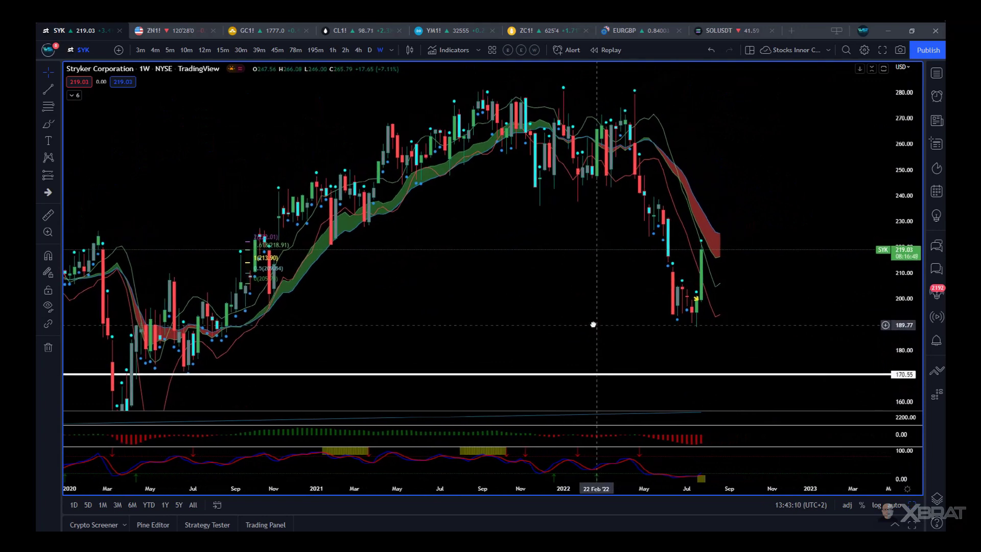
pyautogui.moveTo(322, 345); pyautogui.dragTo(700, 335)
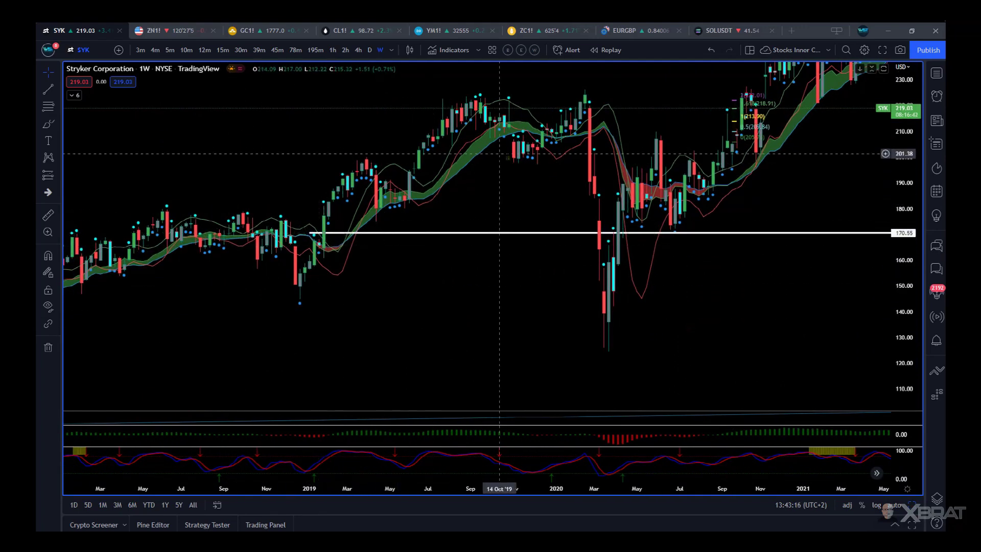
pyautogui.moveTo(711, 302); pyautogui.dragTo(565, 340)
pyautogui.moveTo(756, 286); pyautogui.dragTo(500, 288)
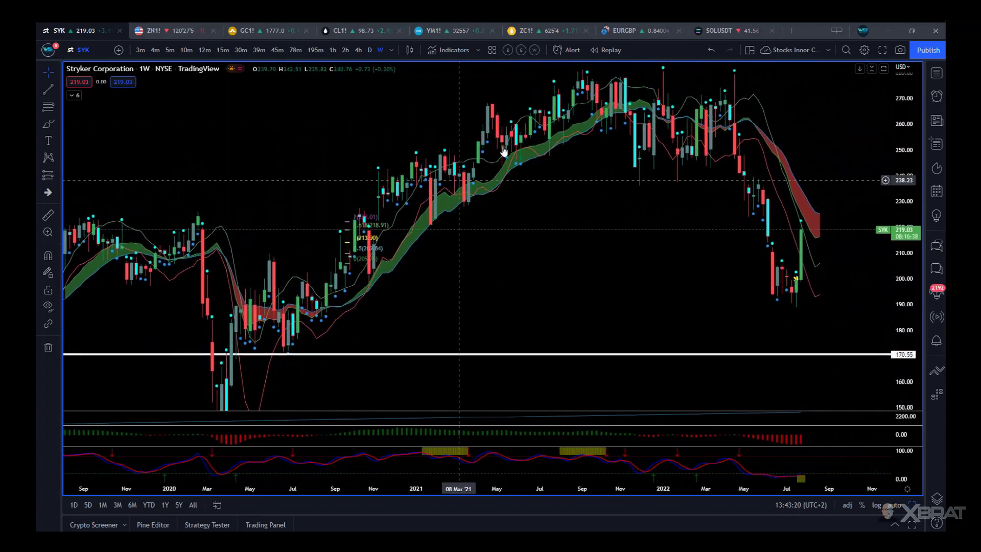
pyautogui.moveTo(640, 245); pyautogui.dragTo(519, 153)
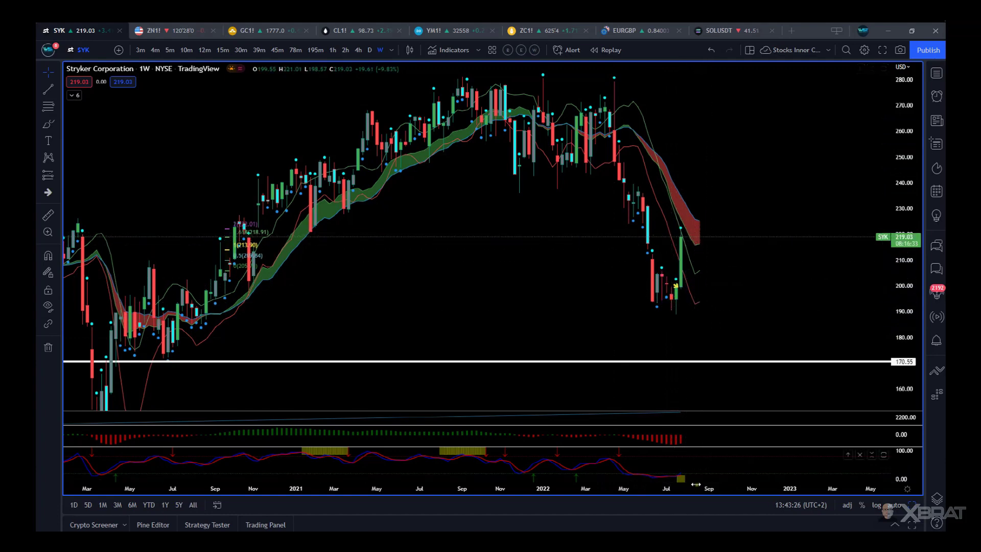
pyautogui.moveTo(687, 491); pyautogui.dragTo(618, 491)
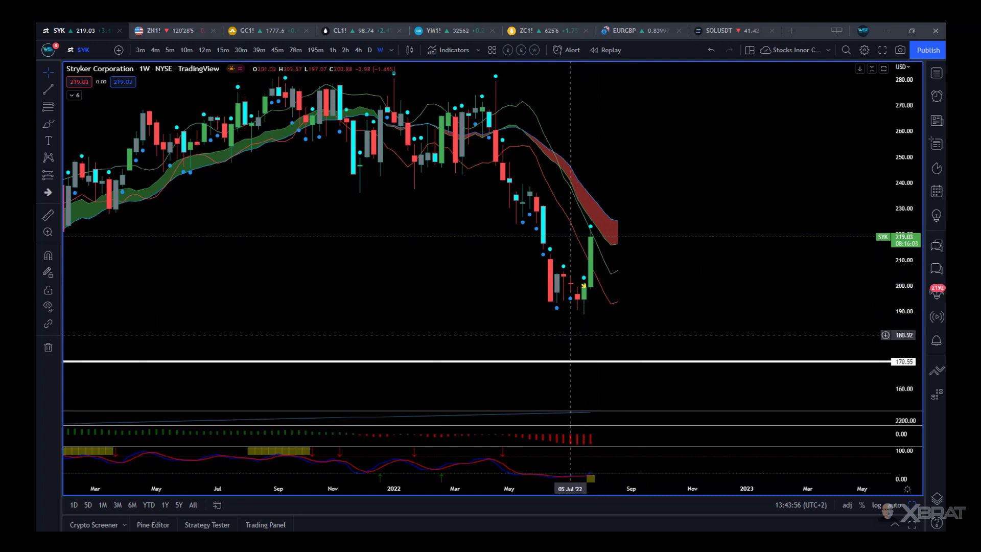
pyautogui.hotkey('alt', 'Return')
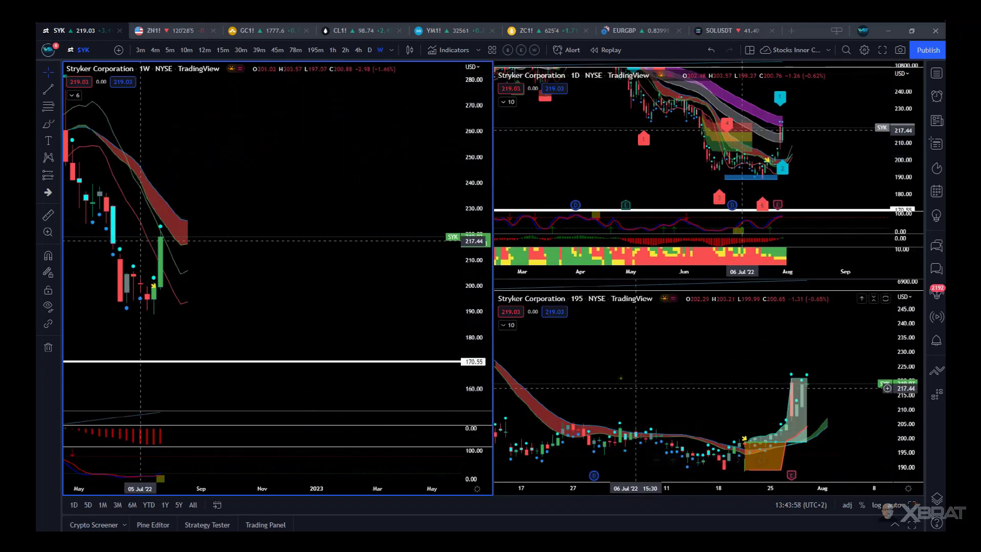
pyautogui.click(815, 256)
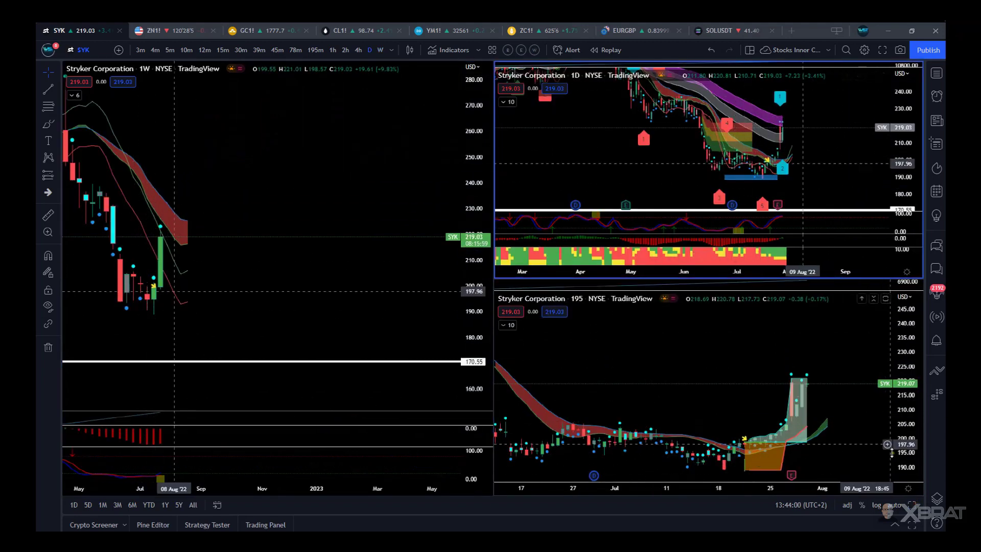
pyautogui.hotkey('alt', 'Return')
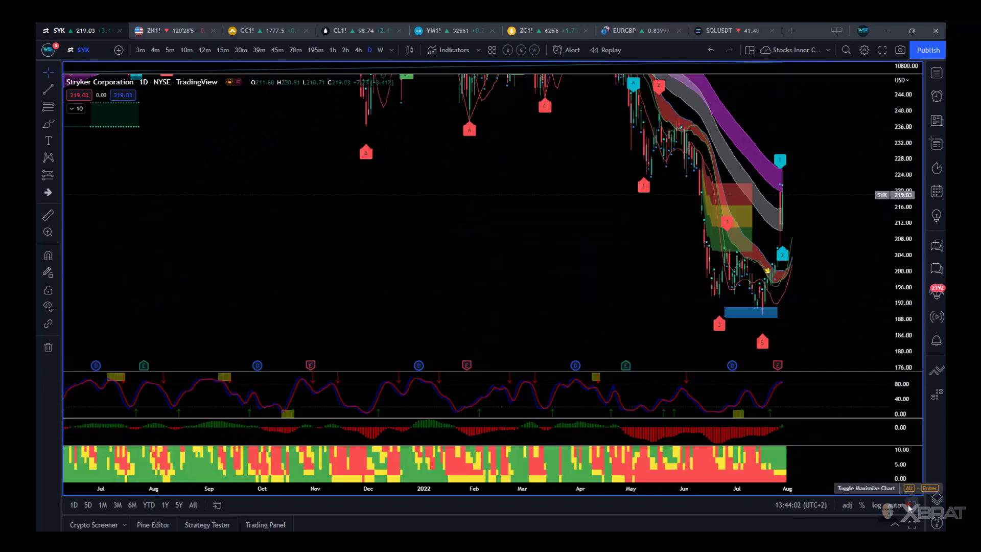
pyautogui.moveTo(906, 132); pyautogui.dragTo(904, 219)
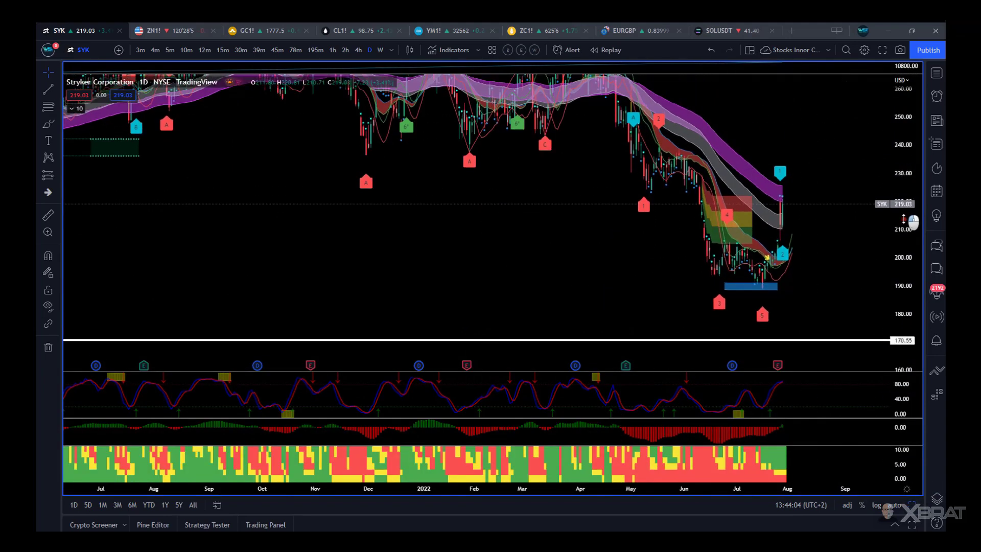
pyautogui.moveTo(702, 327); pyautogui.dragTo(554, 329)
pyautogui.moveTo(602, 486); pyautogui.dragTo(395, 488)
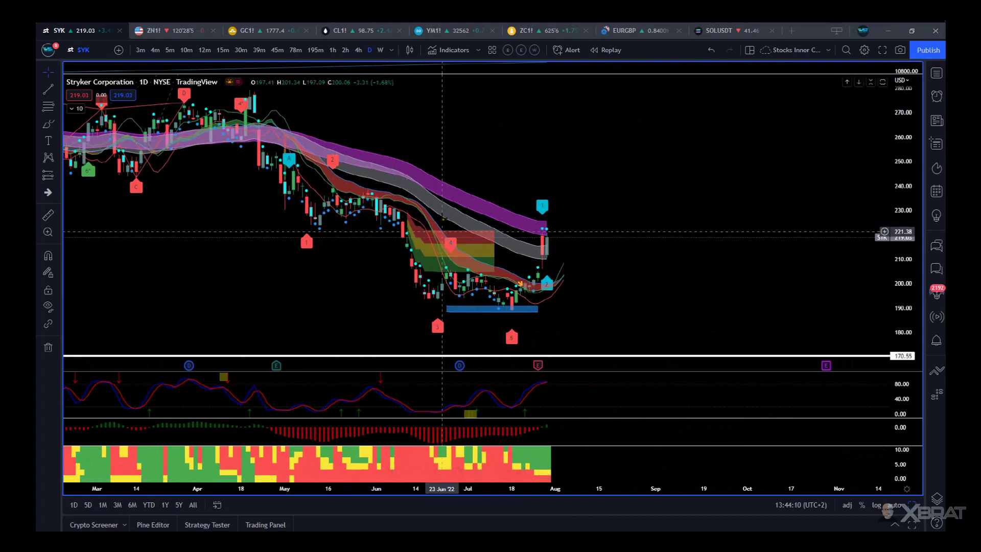
pyautogui.moveTo(565, 488); pyautogui.dragTo(541, 489)
pyautogui.moveTo(558, 315); pyautogui.dragTo(680, 326)
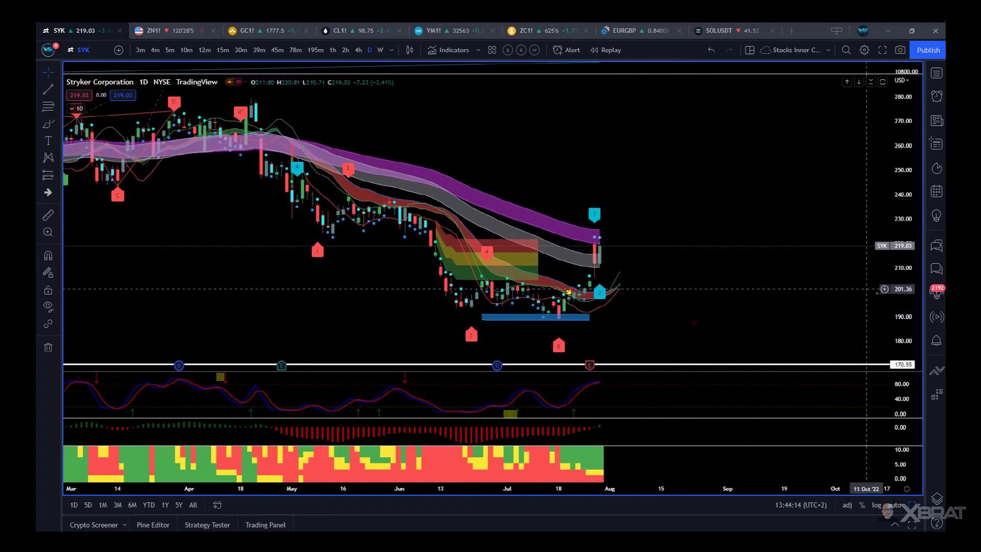
pyautogui.moveTo(844, 292); pyautogui.dragTo(830, 291)
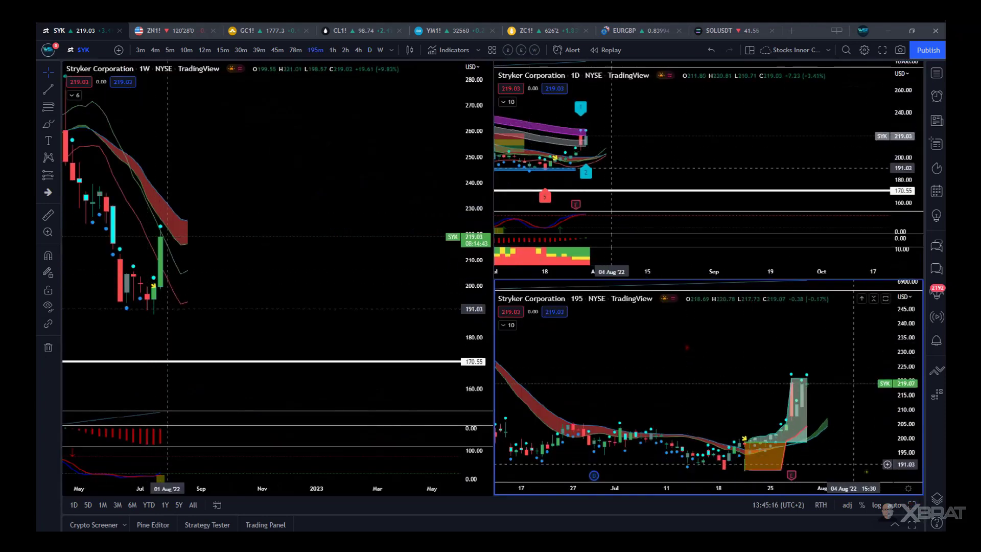
pyautogui.hotkey('alt', 'Return')
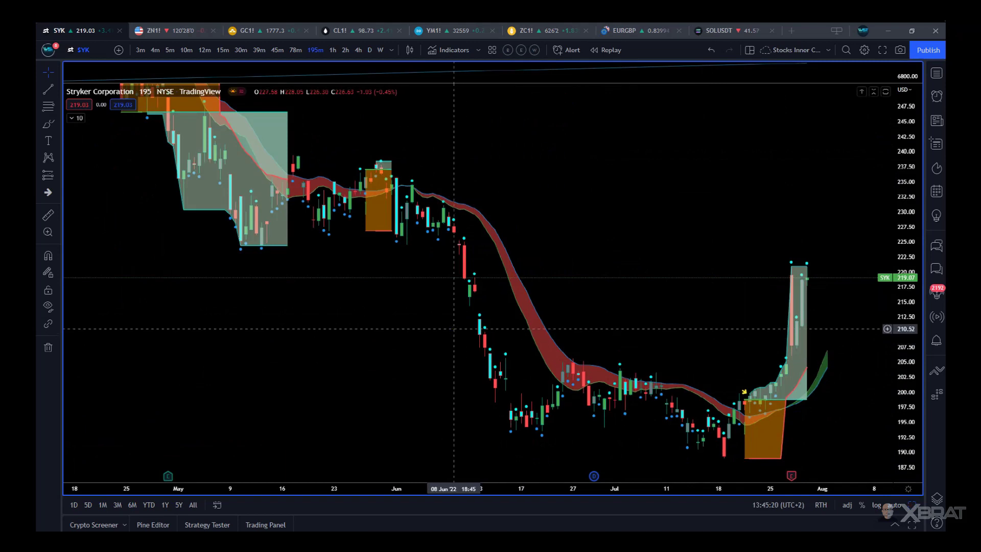
# - Pan the 195-minute chart to the latest bars and stretch them to frame the June–July move toward 220
pyautogui.moveTo(713, 215); pyautogui.dragTo(675, 158)
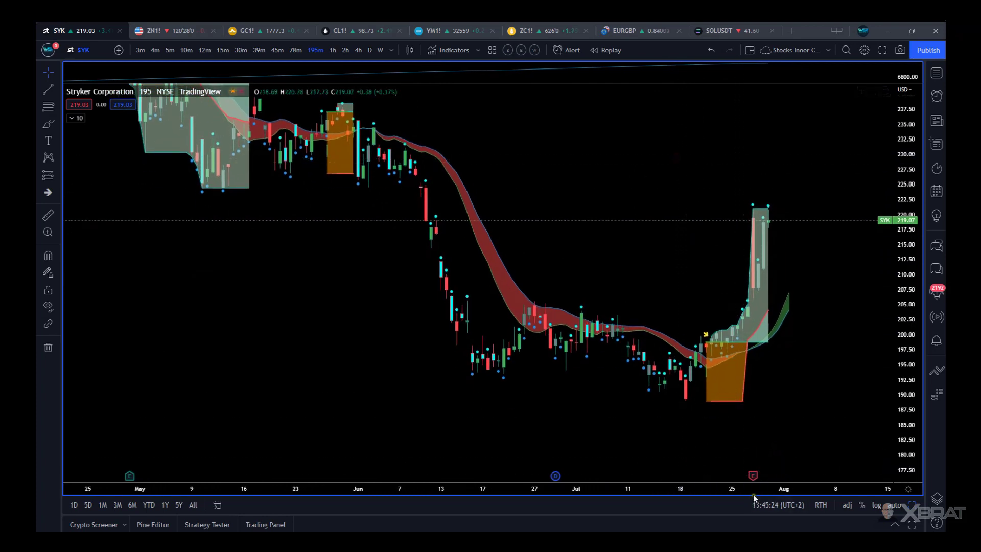
pyautogui.moveTo(746, 489); pyautogui.dragTo(706, 489)
pyautogui.moveTo(813, 361); pyautogui.dragTo(755, 376)
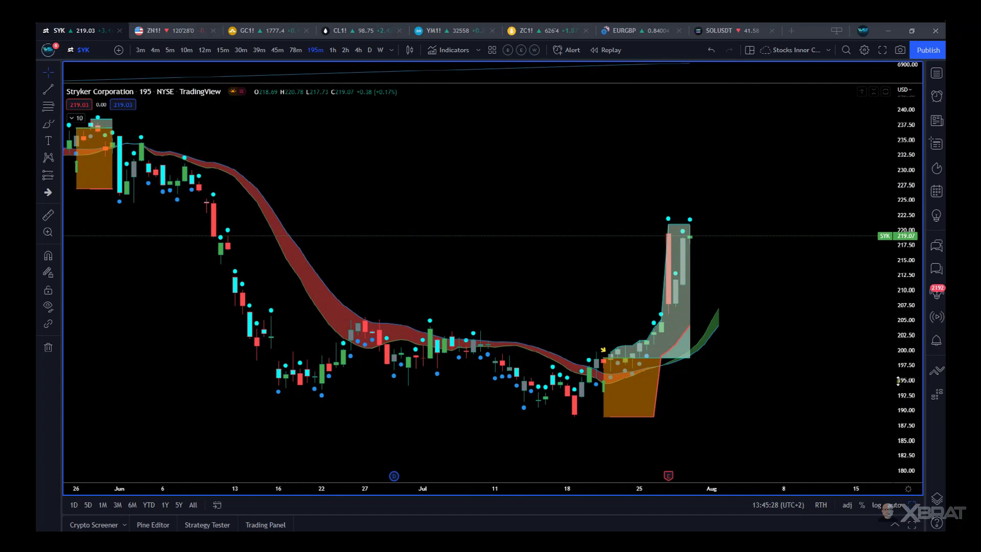
pyautogui.moveTo(898, 381); pyautogui.dragTo(896, 372)
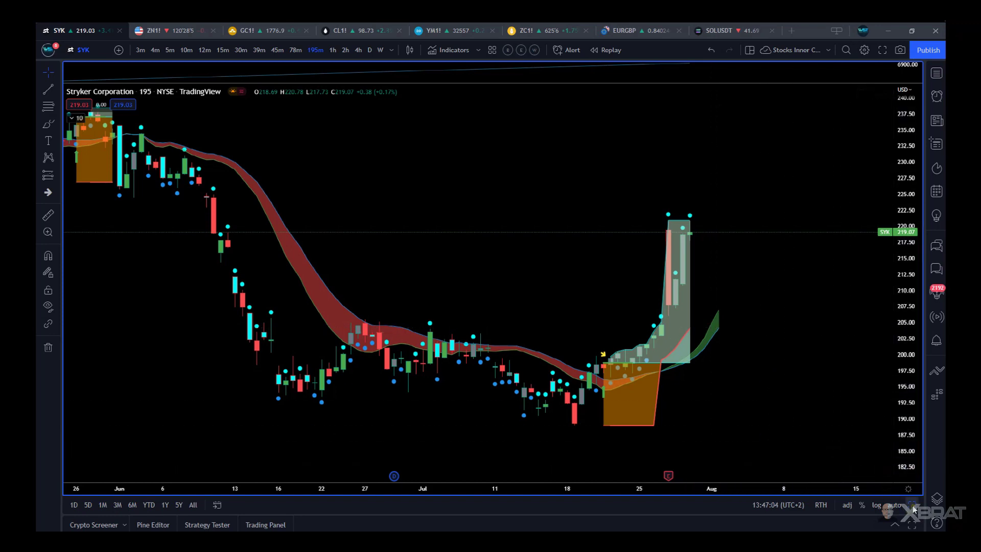
# - Restore the three-chart layout and zoom out the weekly and daily charts for more history
pyautogui.hotkey('alt', 'Return')
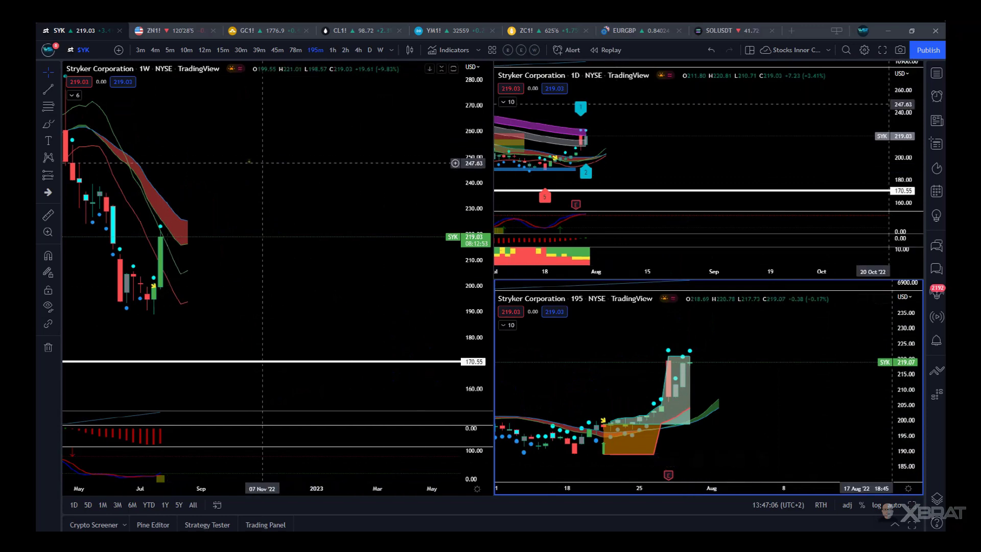
pyautogui.click(377, 175)
pyautogui.scroll(-4, 383, 193)
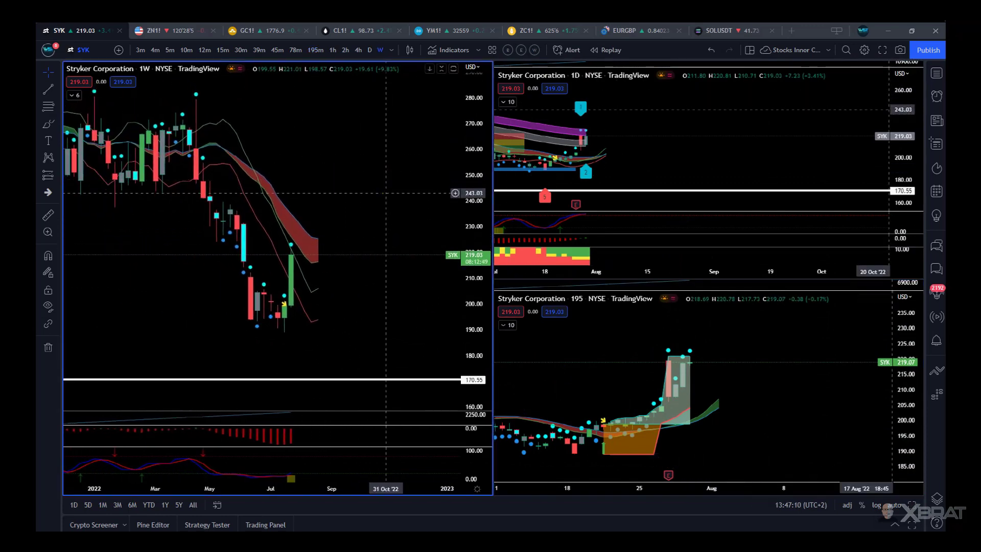
pyautogui.click(811, 163)
pyautogui.scroll(-4, 812, 162)
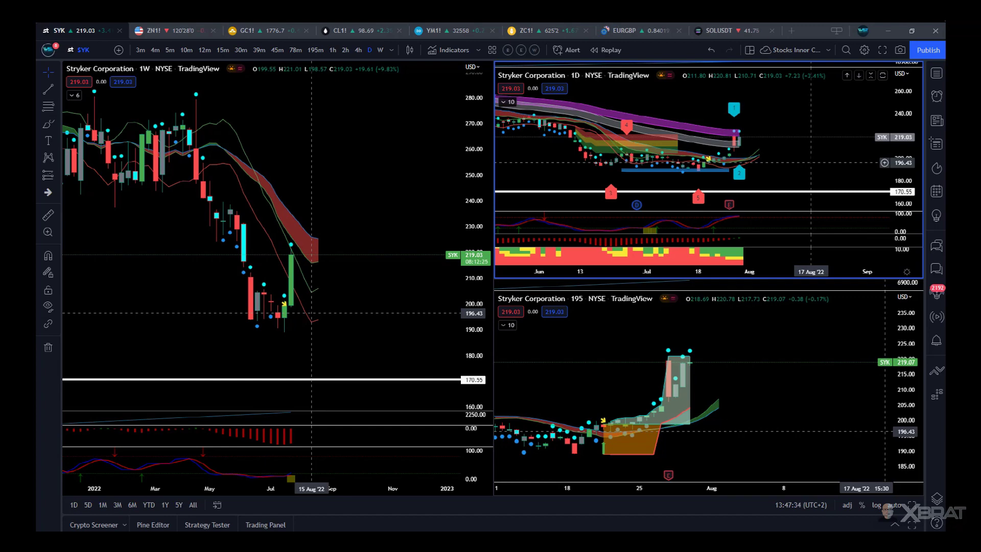
# - Compress the weekly chart back to 2020, widen its price range, then reframe it on 2022 onward
pyautogui.moveTo(351, 144); pyautogui.dragTo(398, 138)
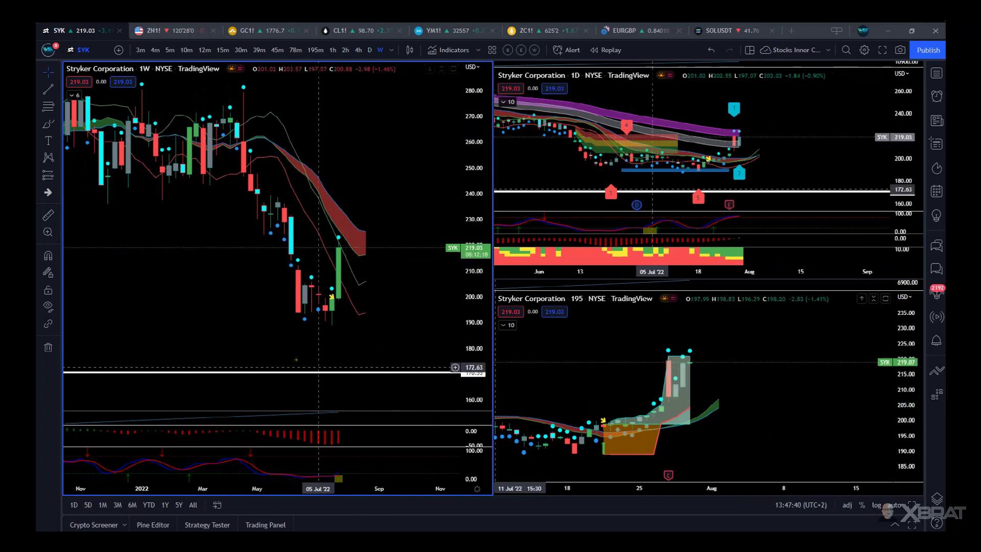
pyautogui.moveTo(281, 492); pyautogui.dragTo(407, 495)
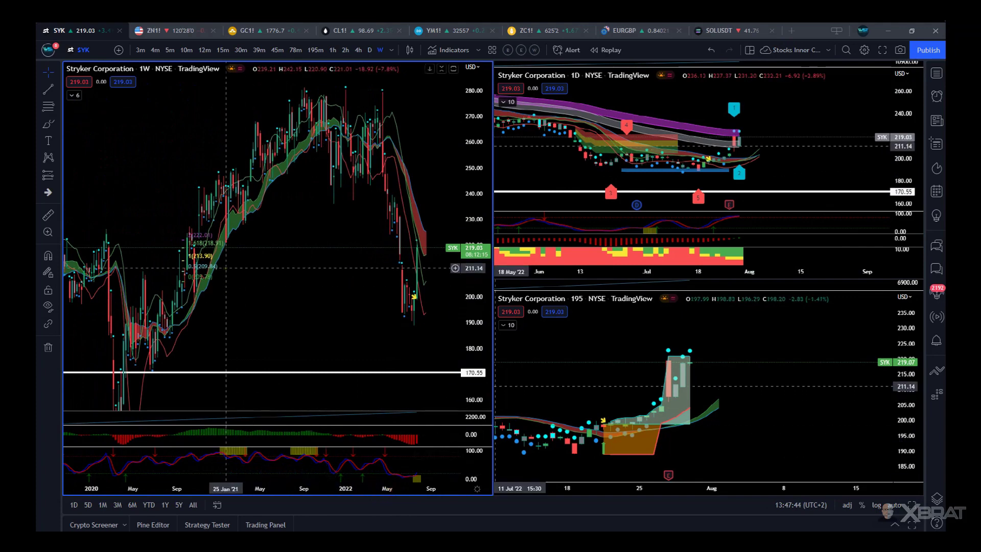
pyautogui.moveTo(466, 103); pyautogui.dragTo(466, 127)
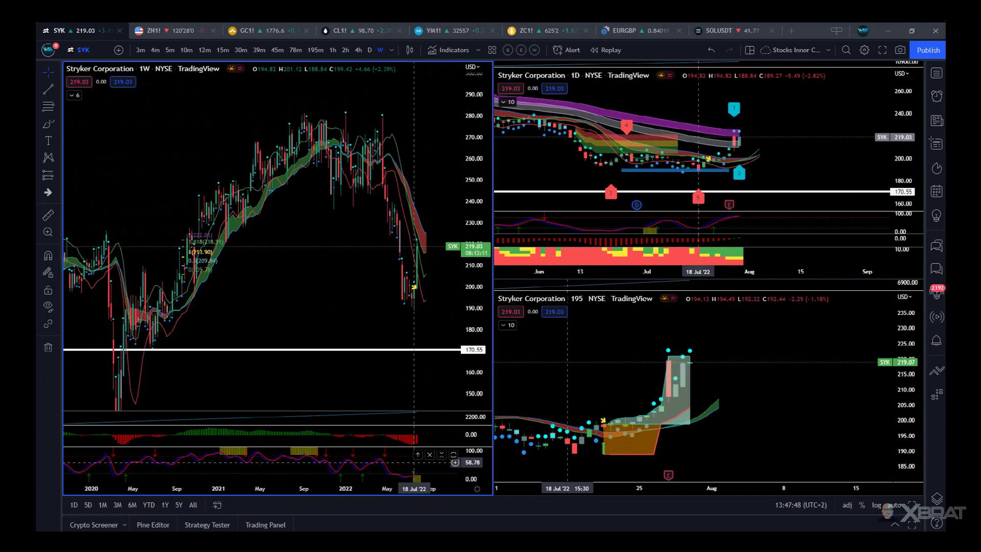
pyautogui.moveTo(412, 489); pyautogui.dragTo(307, 490)
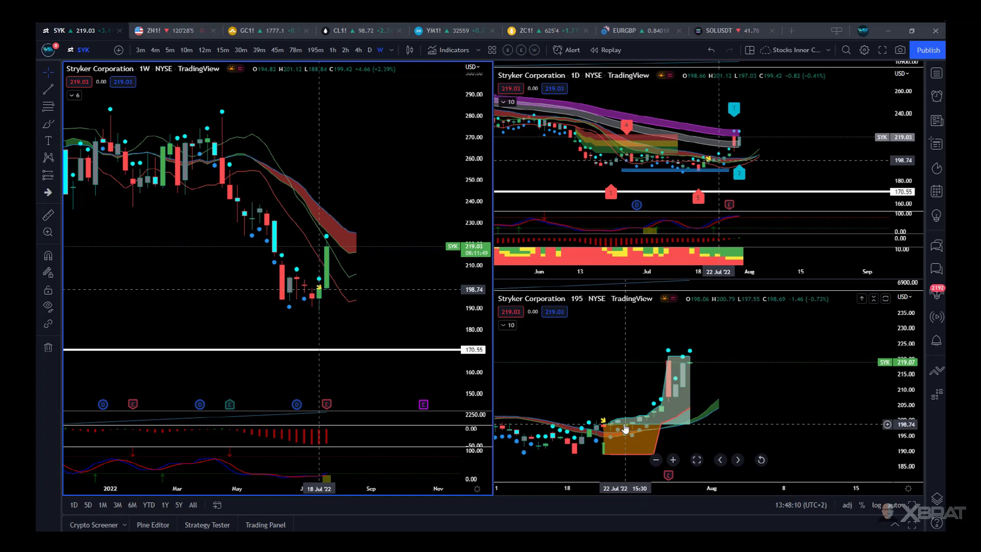
# - Compress the weekly time axis and pan so the chart spans 2021 through 2023
pyautogui.moveTo(373, 492); pyautogui.dragTo(325, 493)
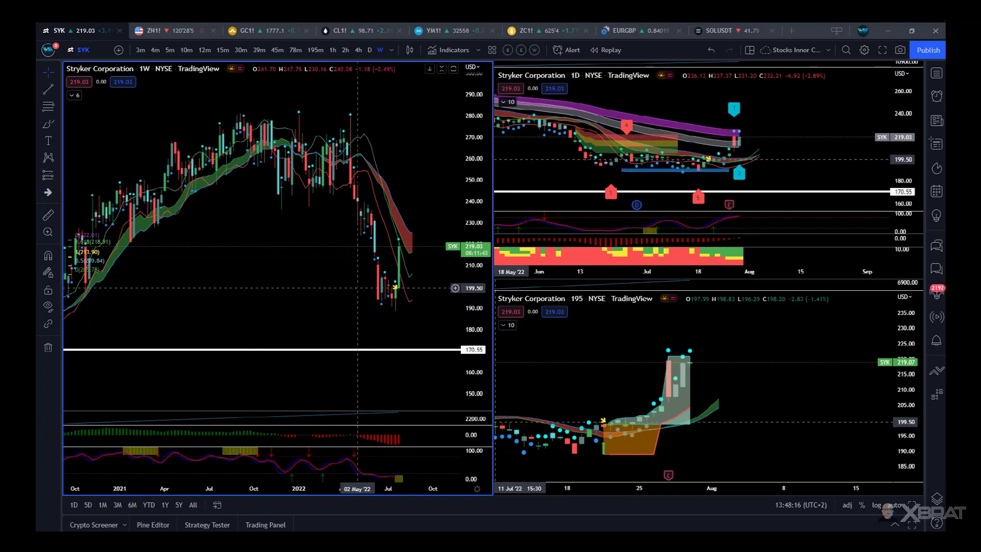
pyautogui.moveTo(354, 320); pyautogui.dragTo(289, 321)
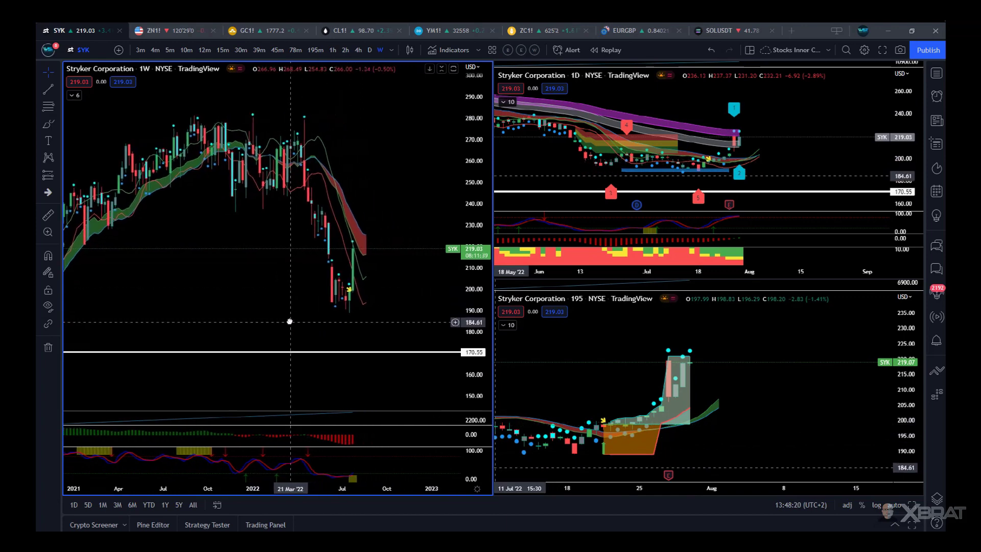